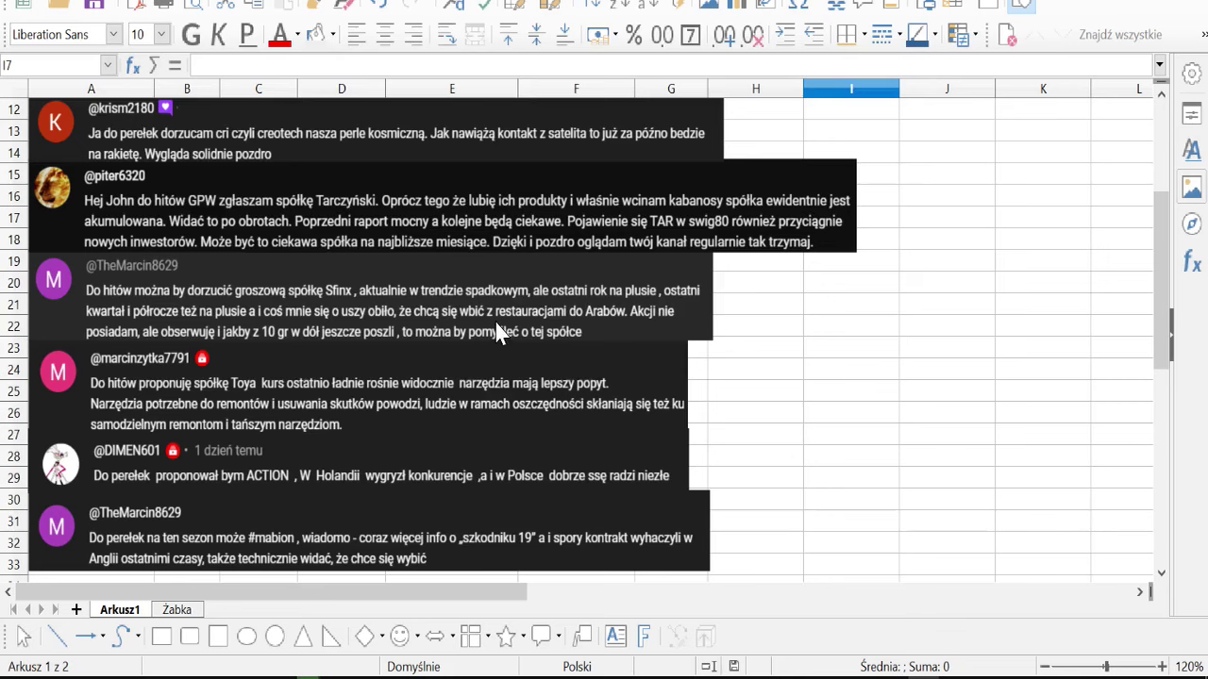
Review the Ticker, Zgłosił, Zysk/Stata, Kurs p and Kurs A columns of the viewers' stock picks table.
scroll(498, 333, up, 4)
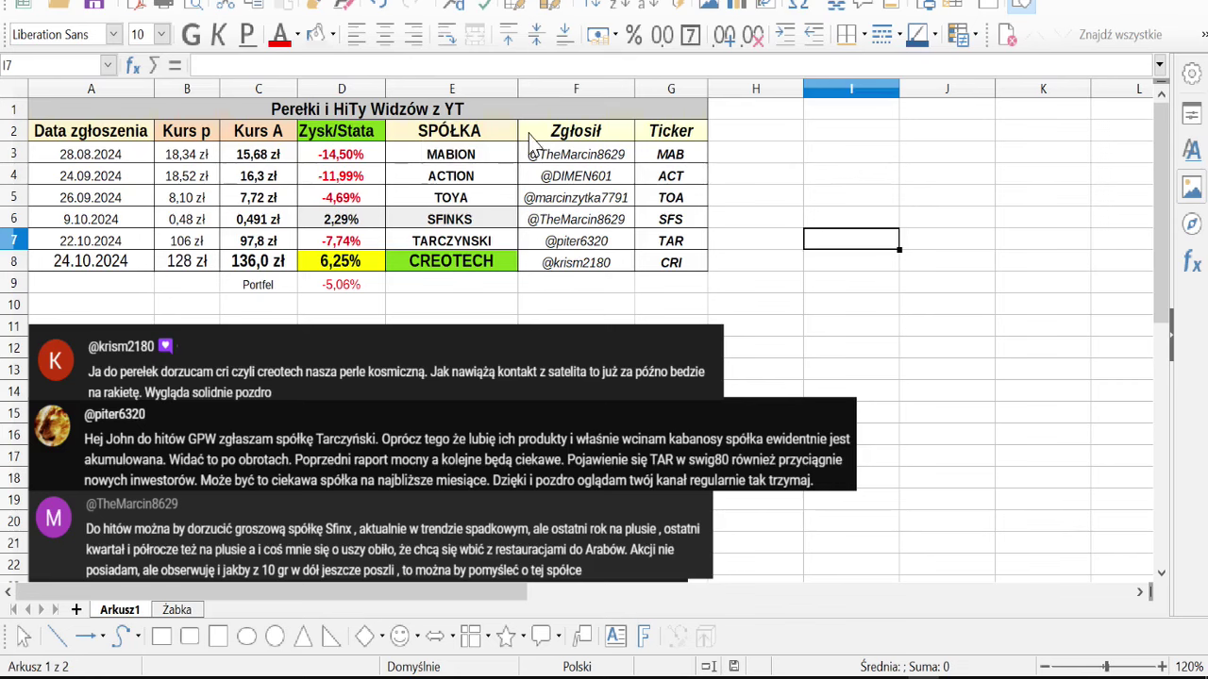
click(671, 89)
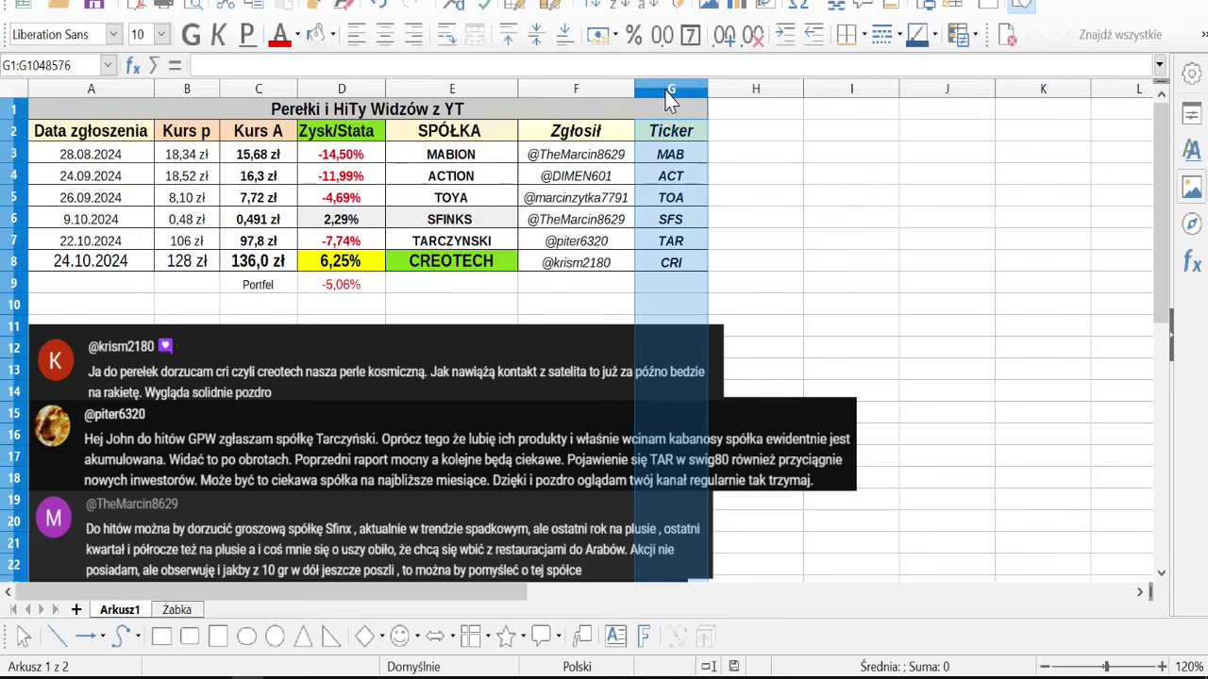
click(574, 88)
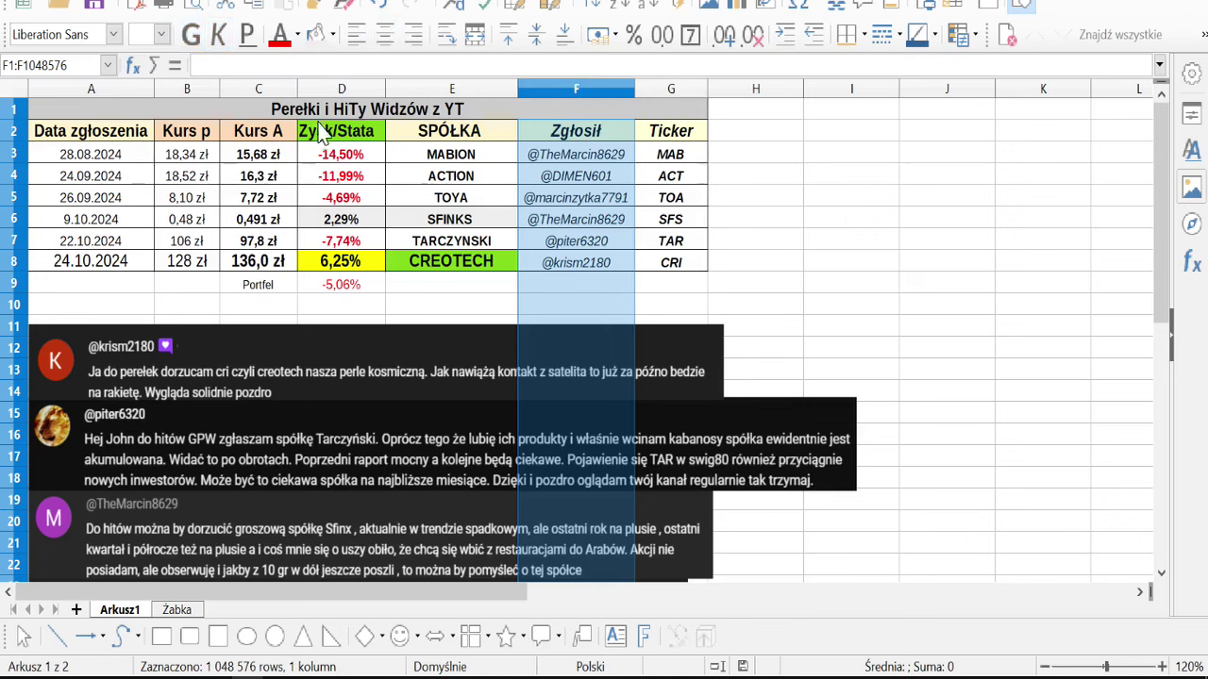
click(326, 92)
click(200, 94)
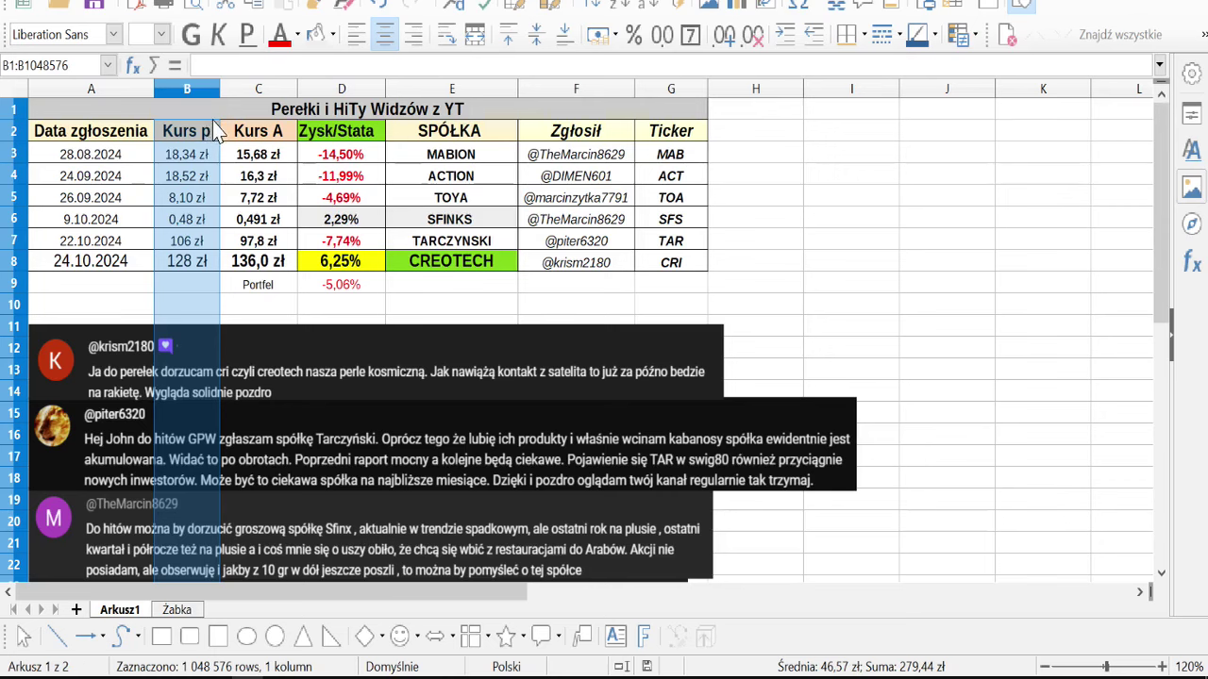
click(257, 94)
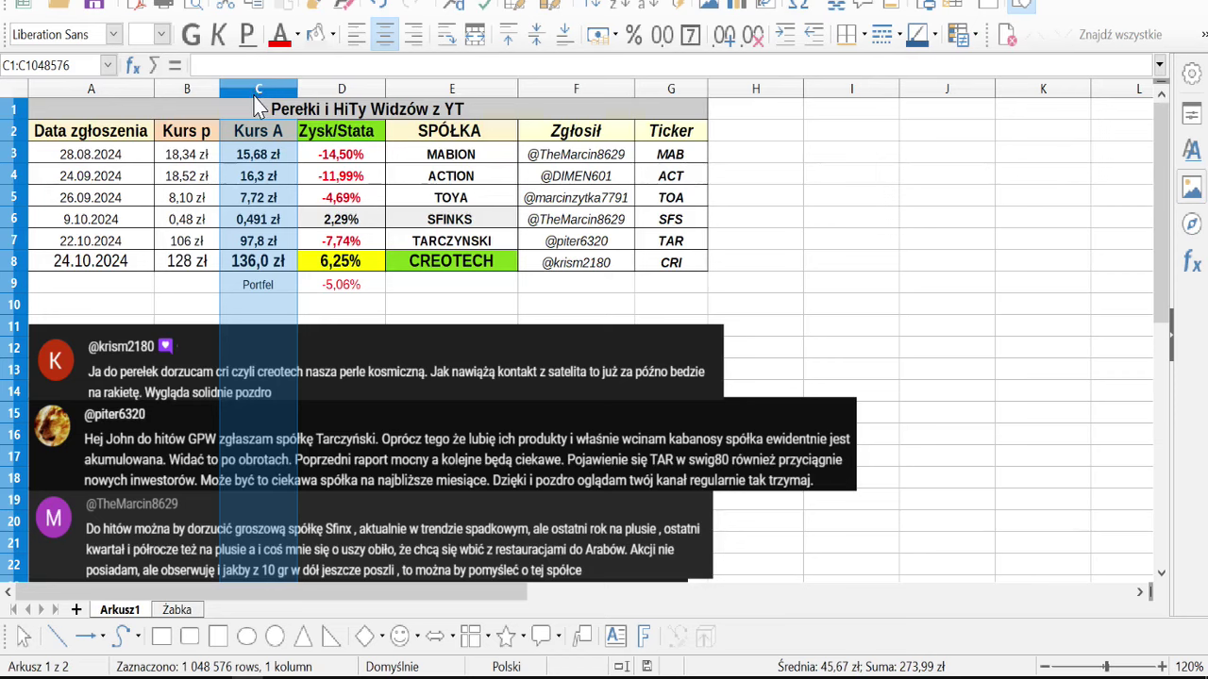
click(325, 89)
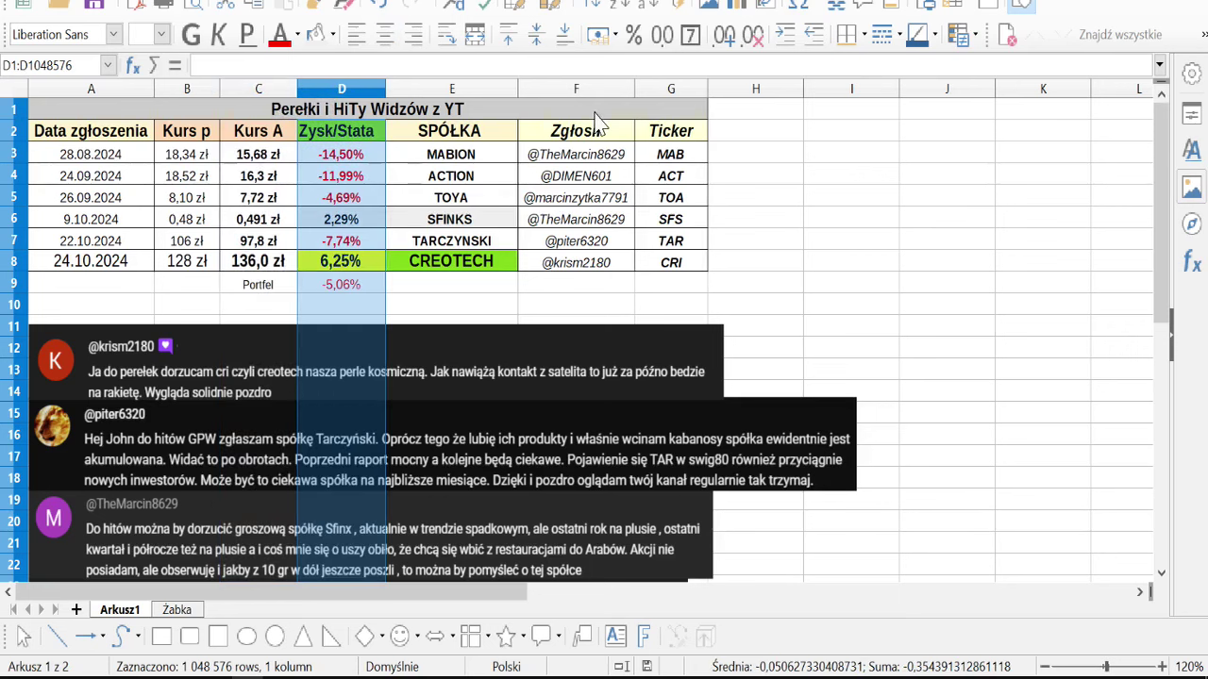
click(847, 201)
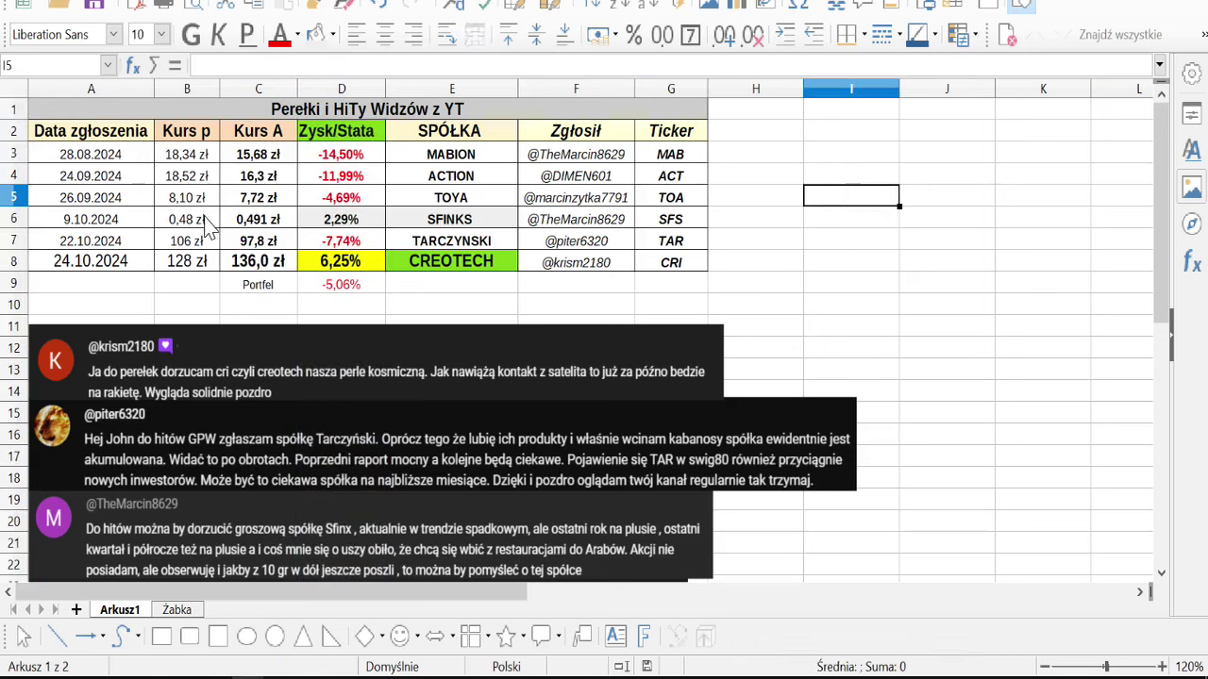
Enlarge the sheet to 160% and go through the company rows one by one, from MABION to CREOTECH.
click(1163, 667)
click(1163, 667)
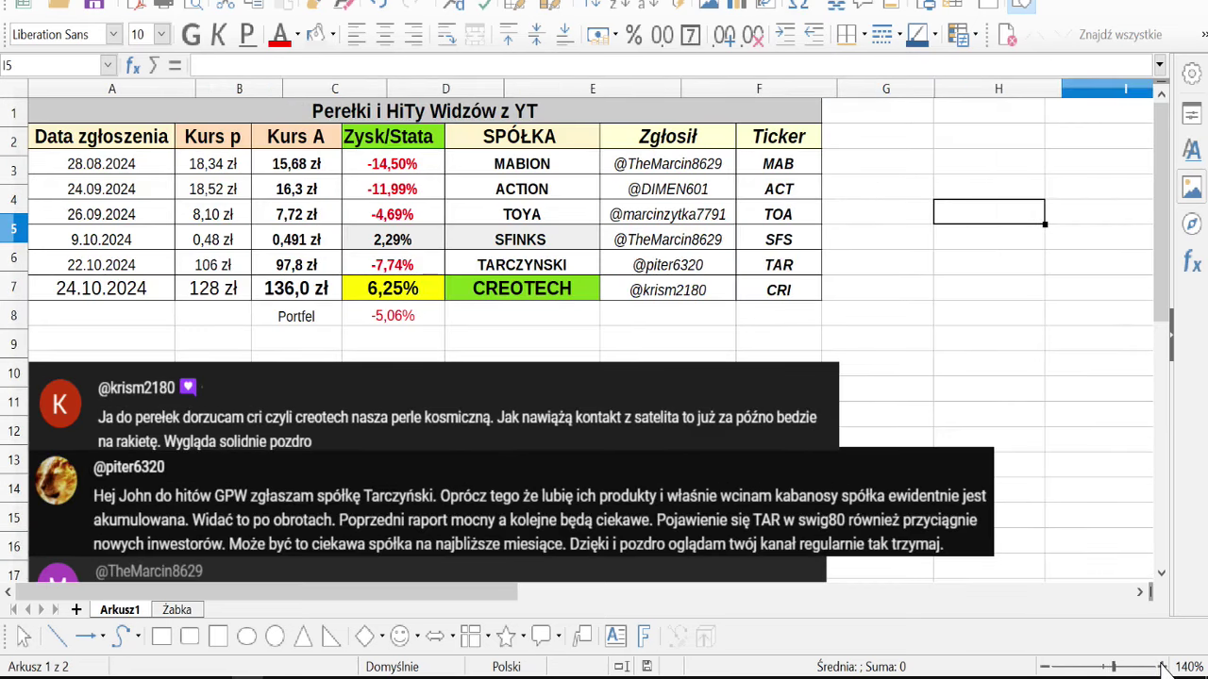
click(1163, 667)
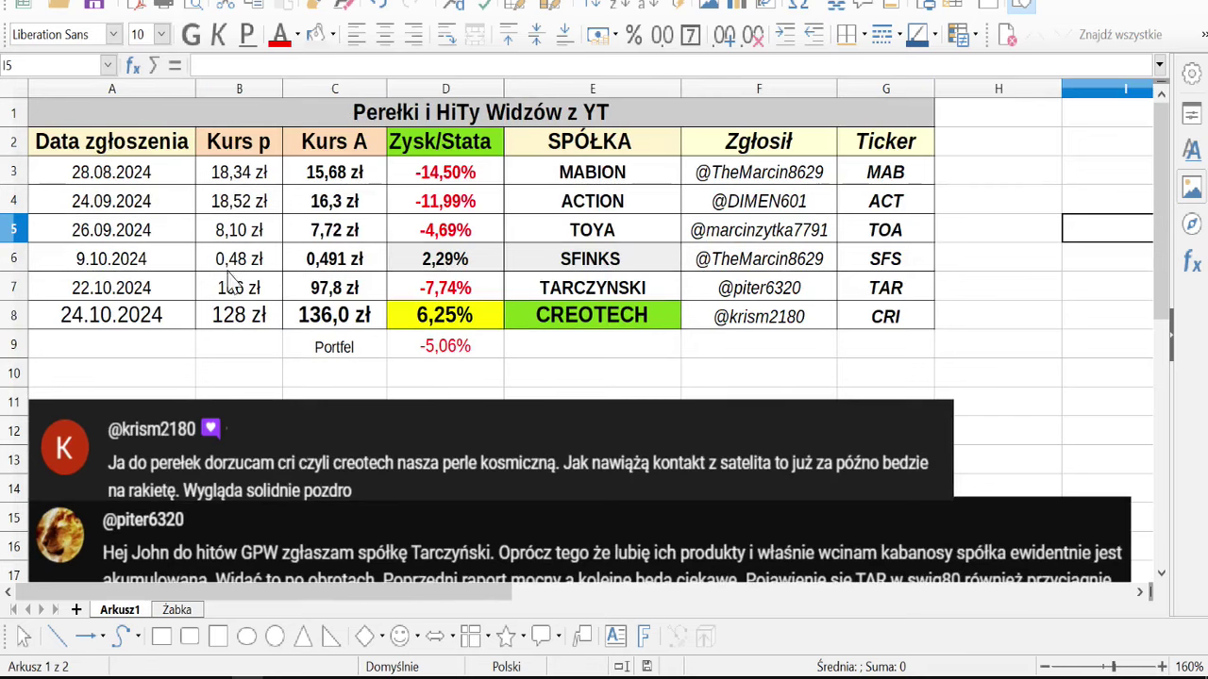
click(14, 173)
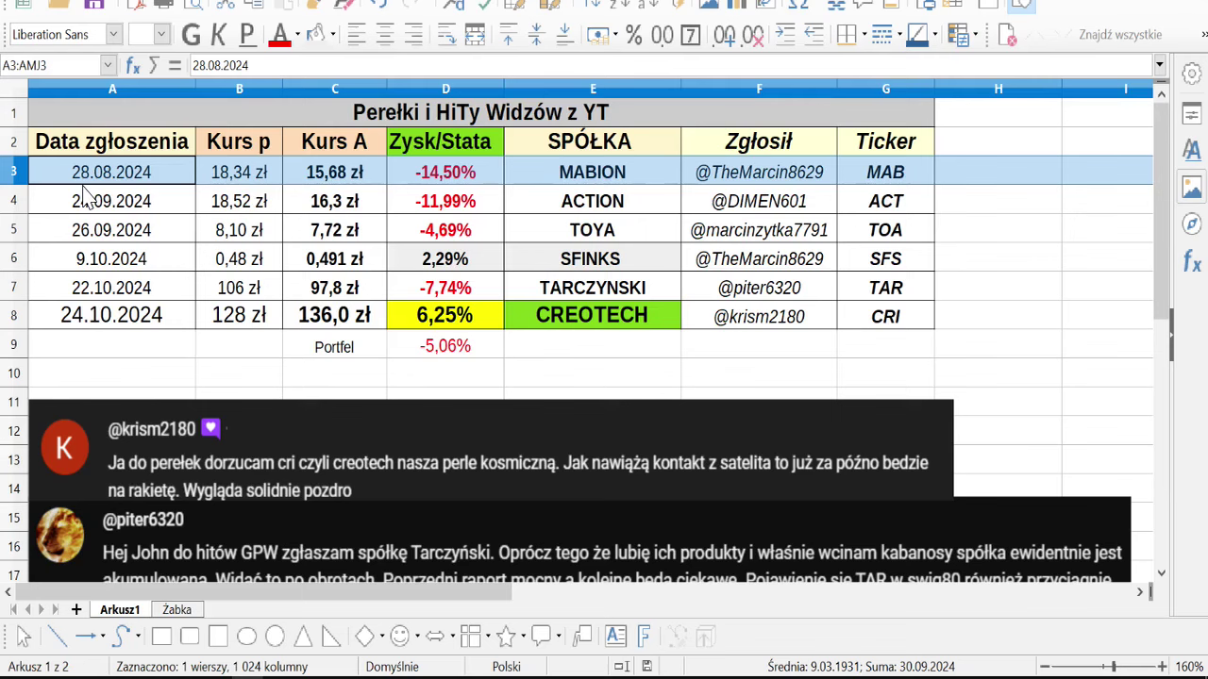
click(6, 204)
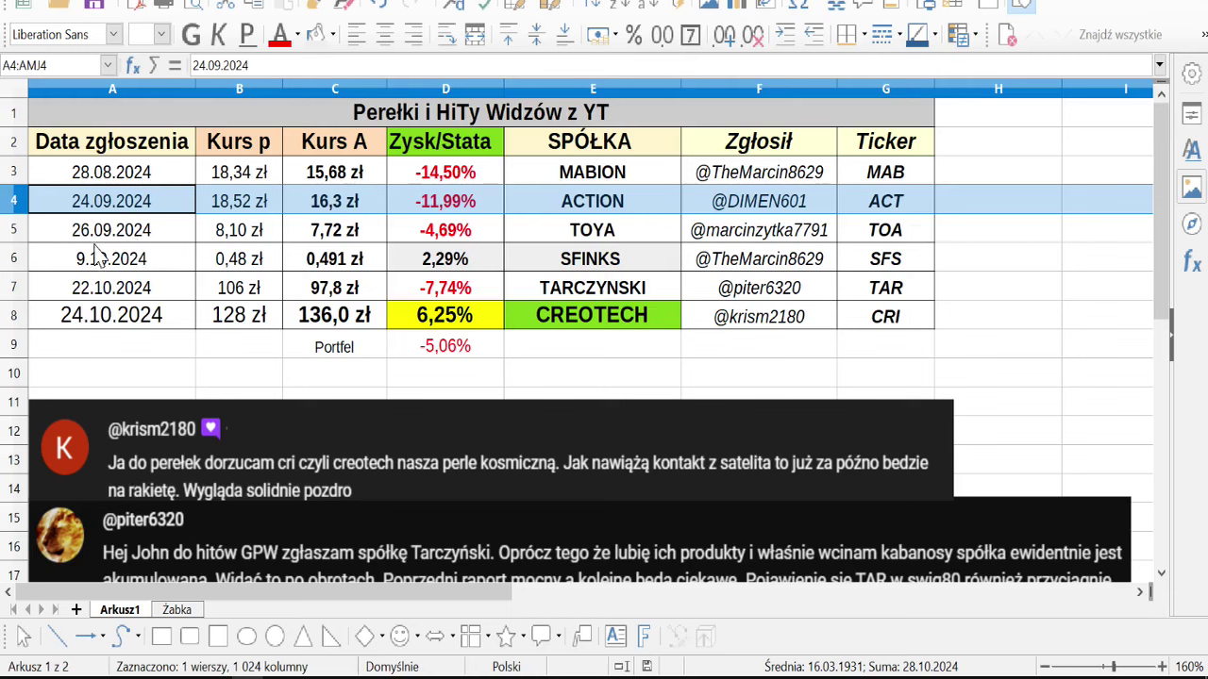
click(19, 234)
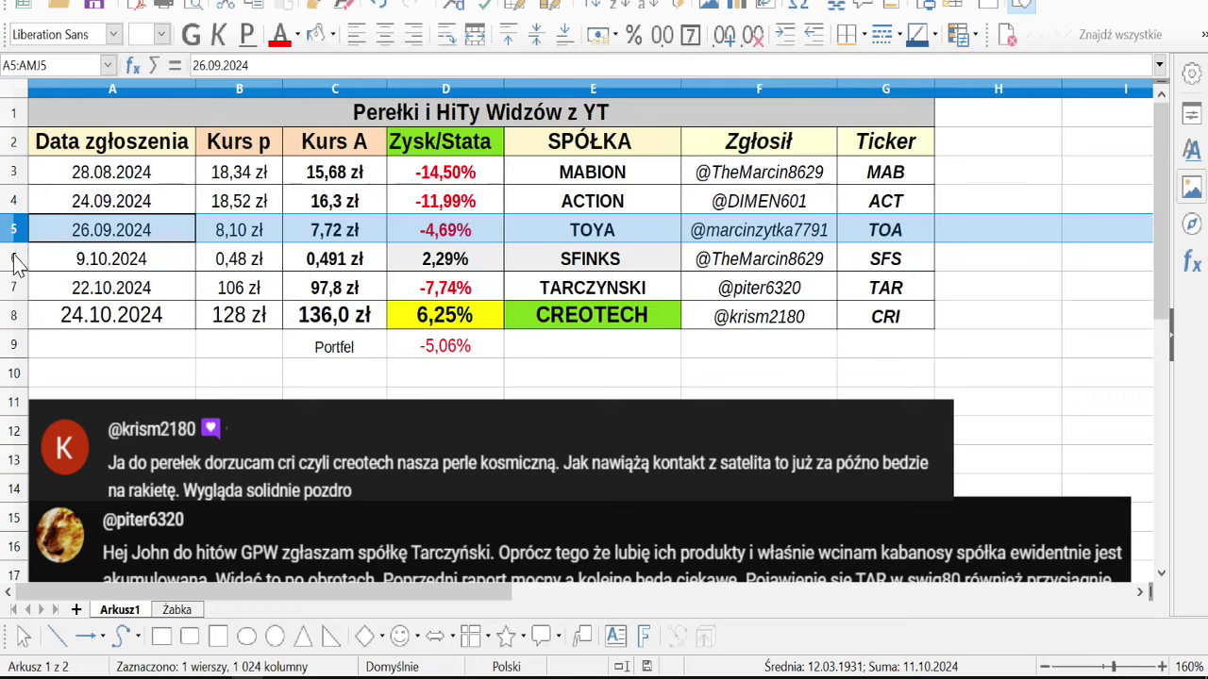
click(6, 268)
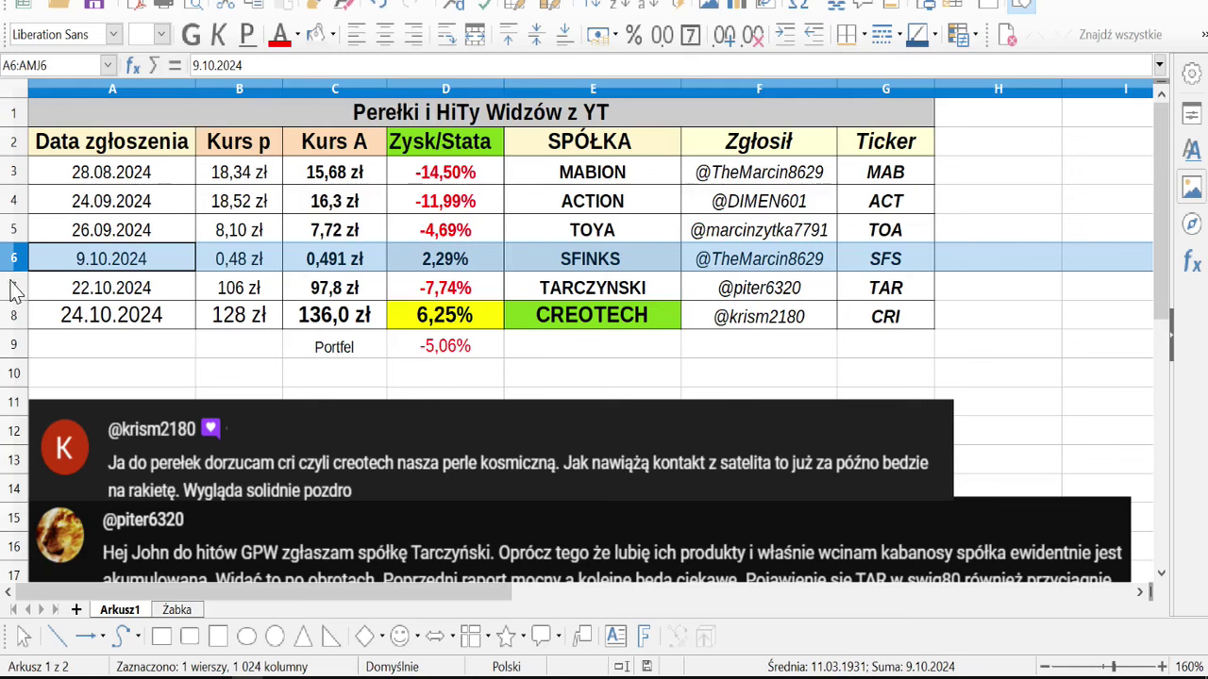
click(14, 288)
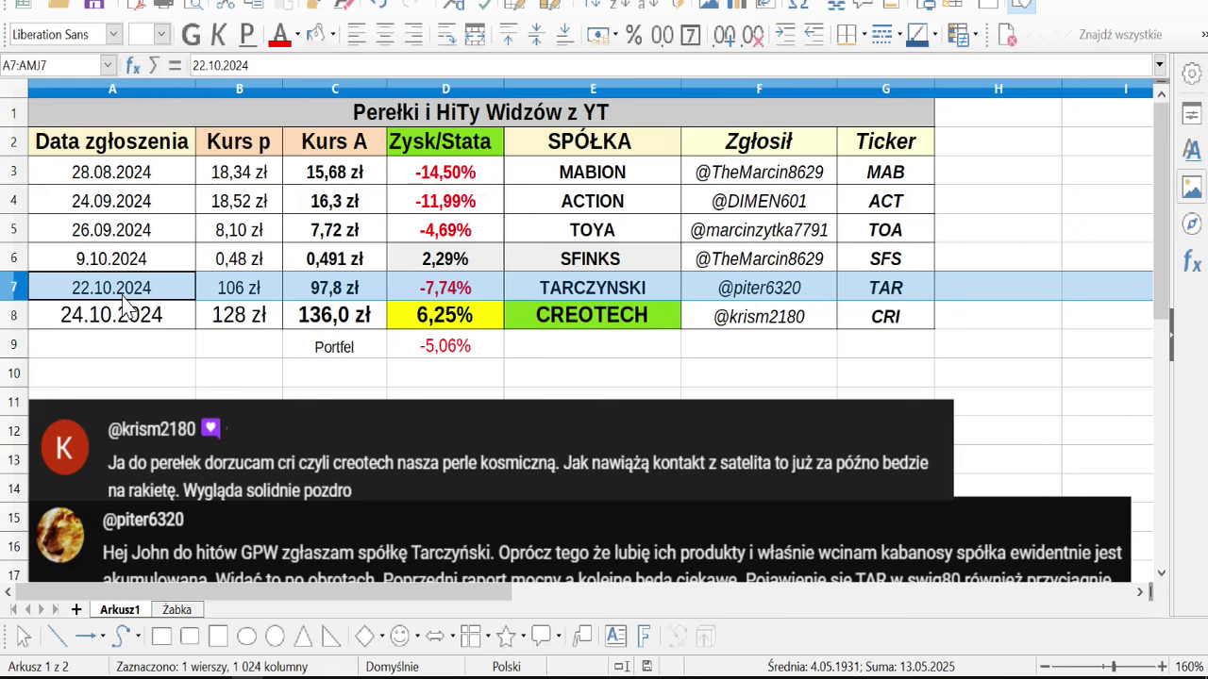
click(8, 321)
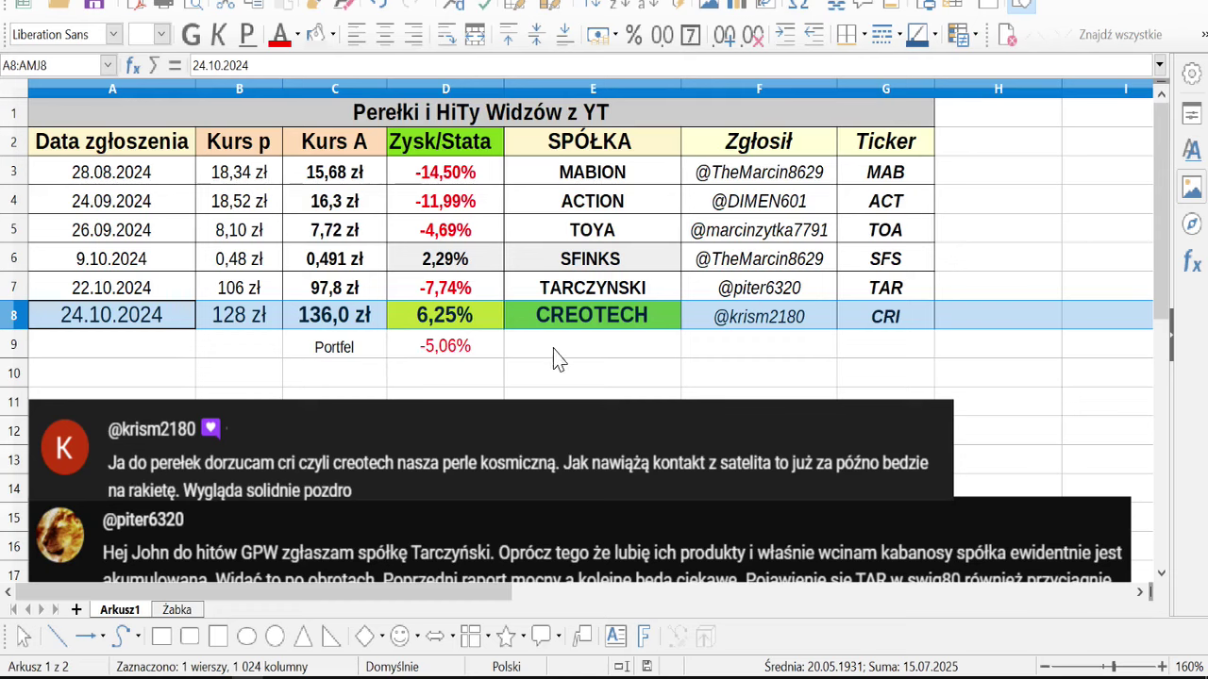
click(572, 374)
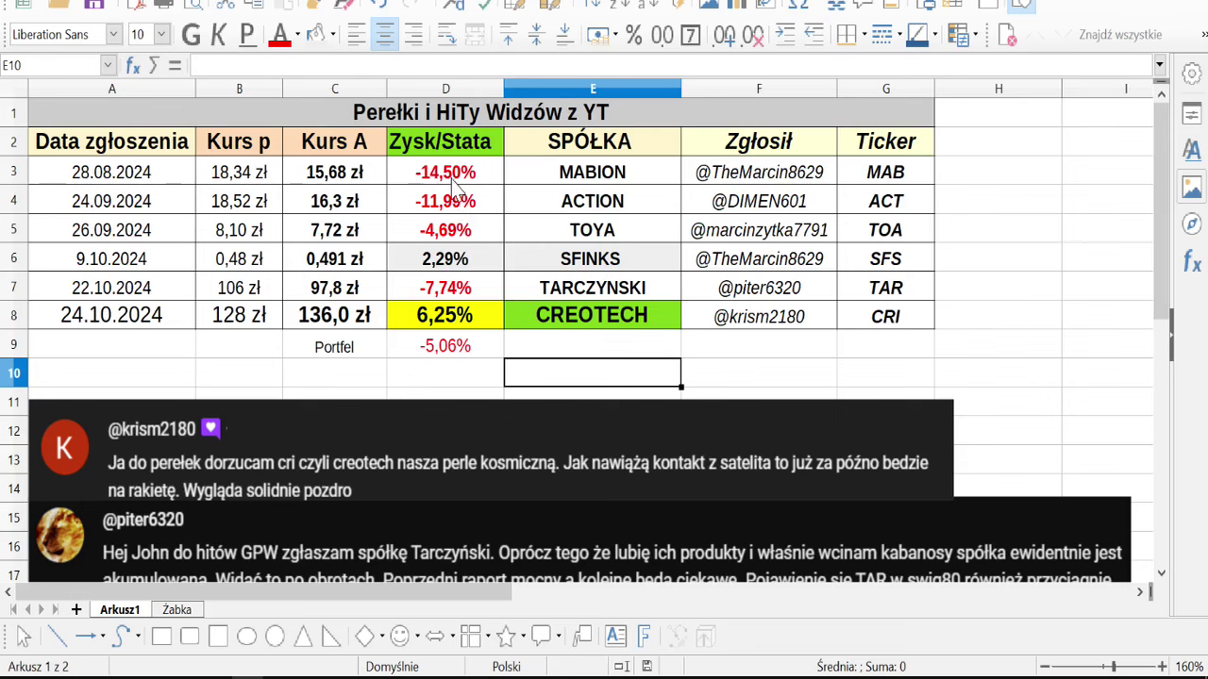
Examine the Portfel summary row below the companies, then clear the row highlight.
click(15, 346)
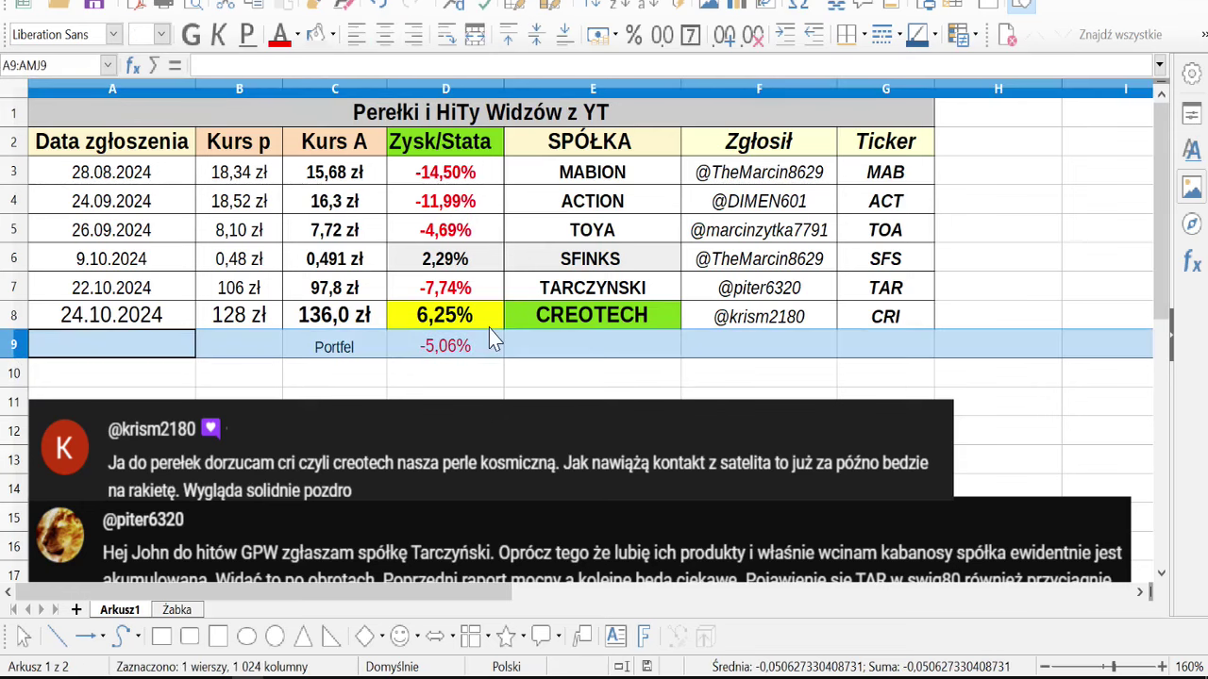
click(563, 347)
click(581, 377)
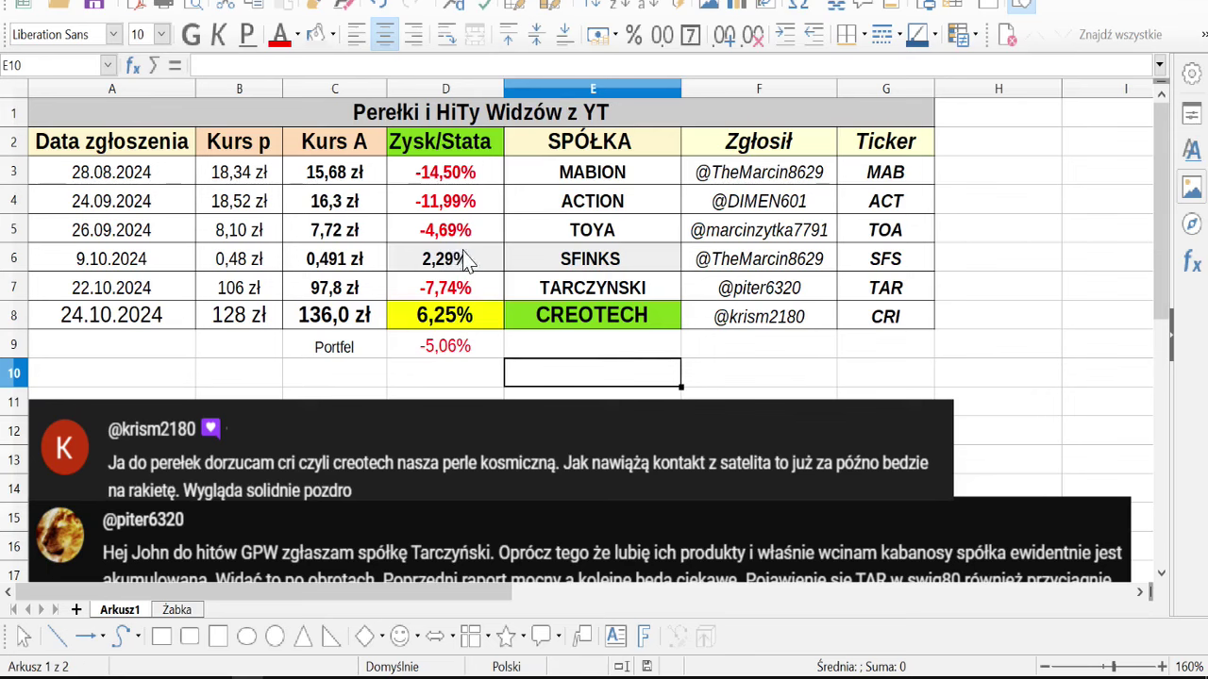
click(320, 373)
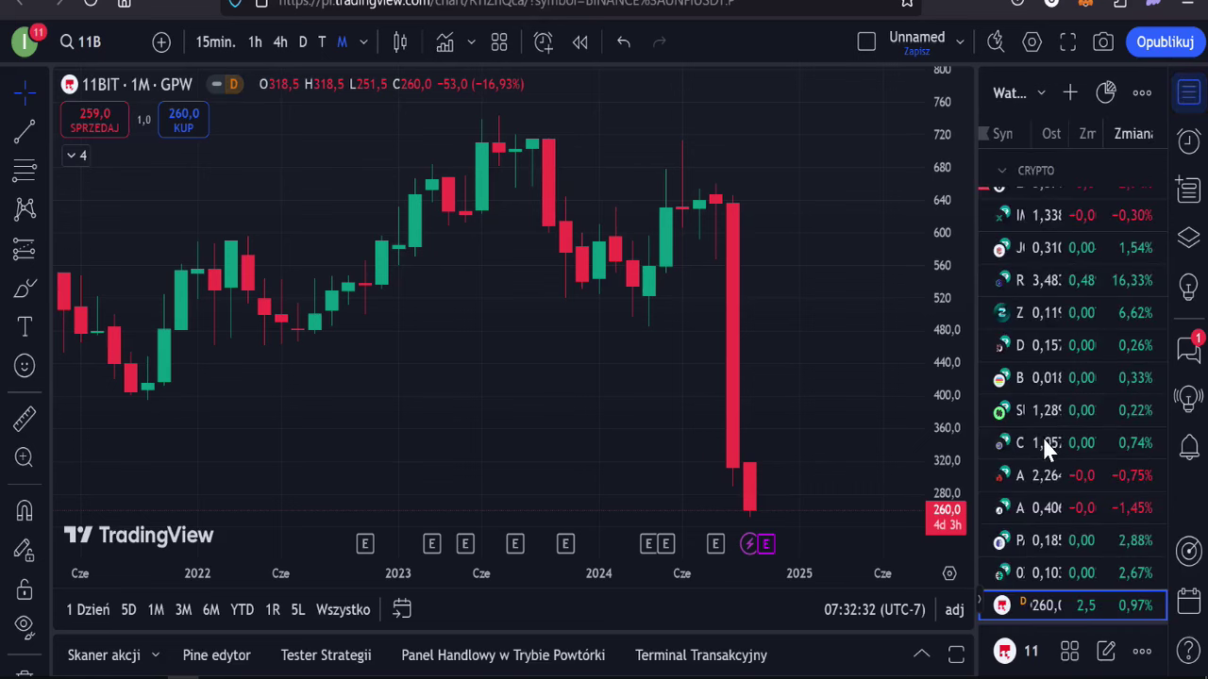
Switch to TradingView, open the CREOTECH chart from the watchlist and hide the watchlist.
scroll(1056, 582, down, 2)
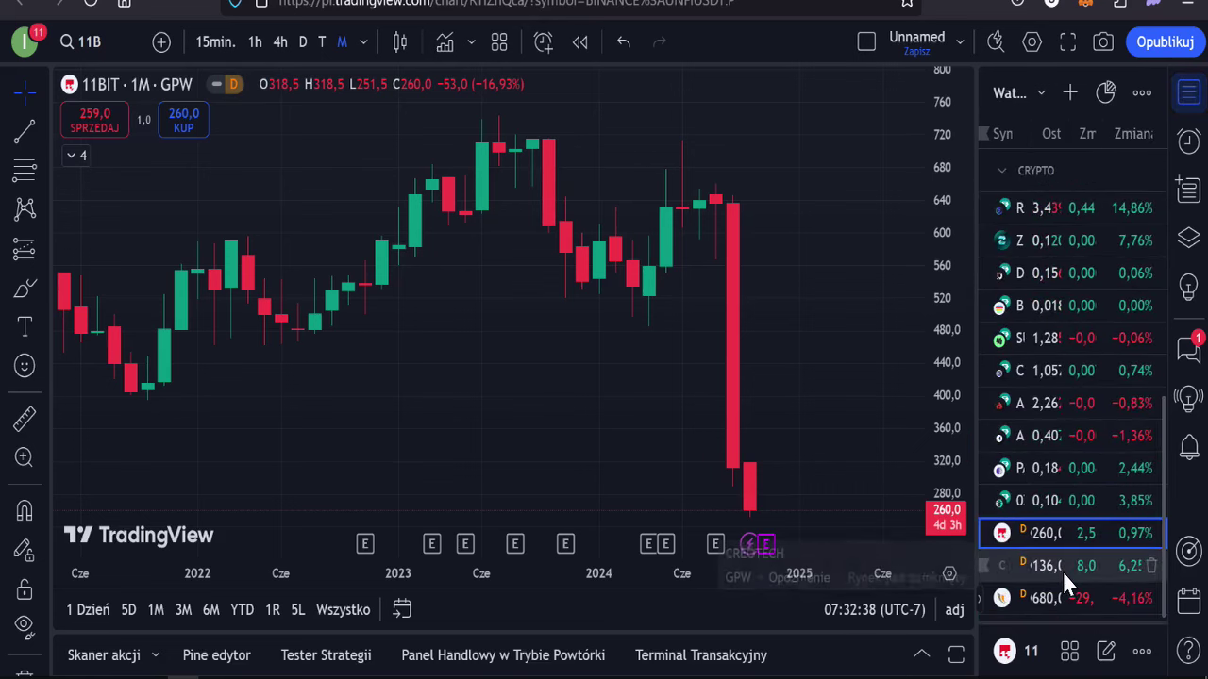
click(1063, 571)
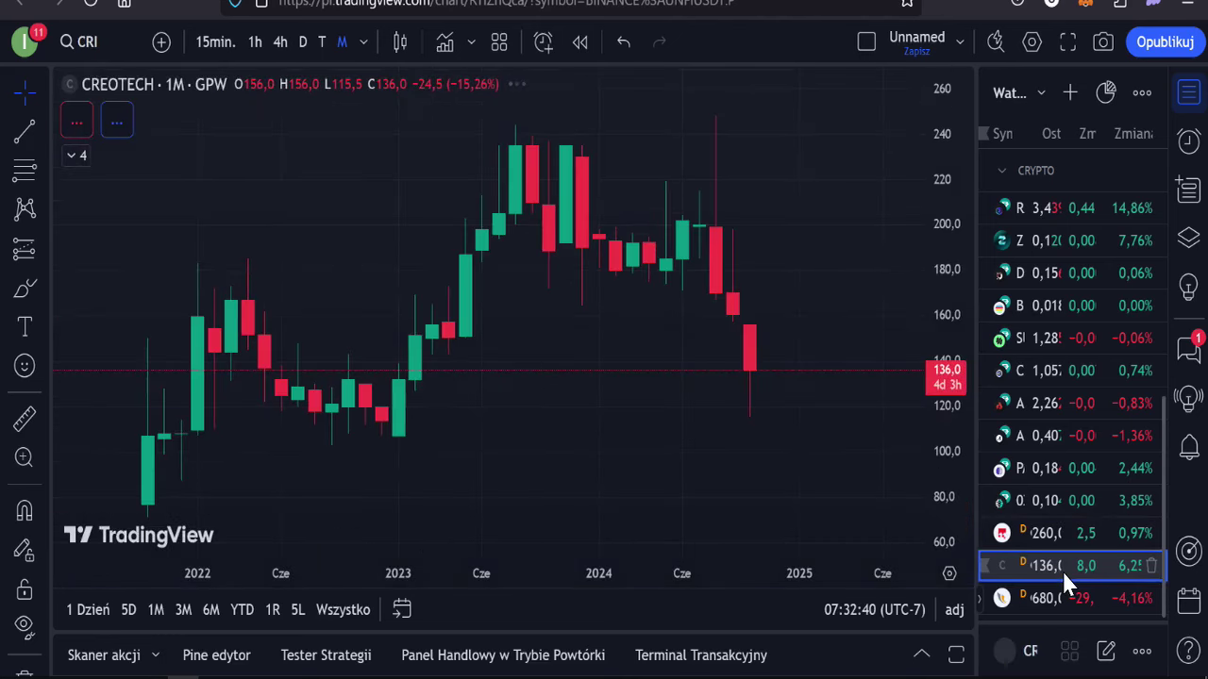
click(1181, 93)
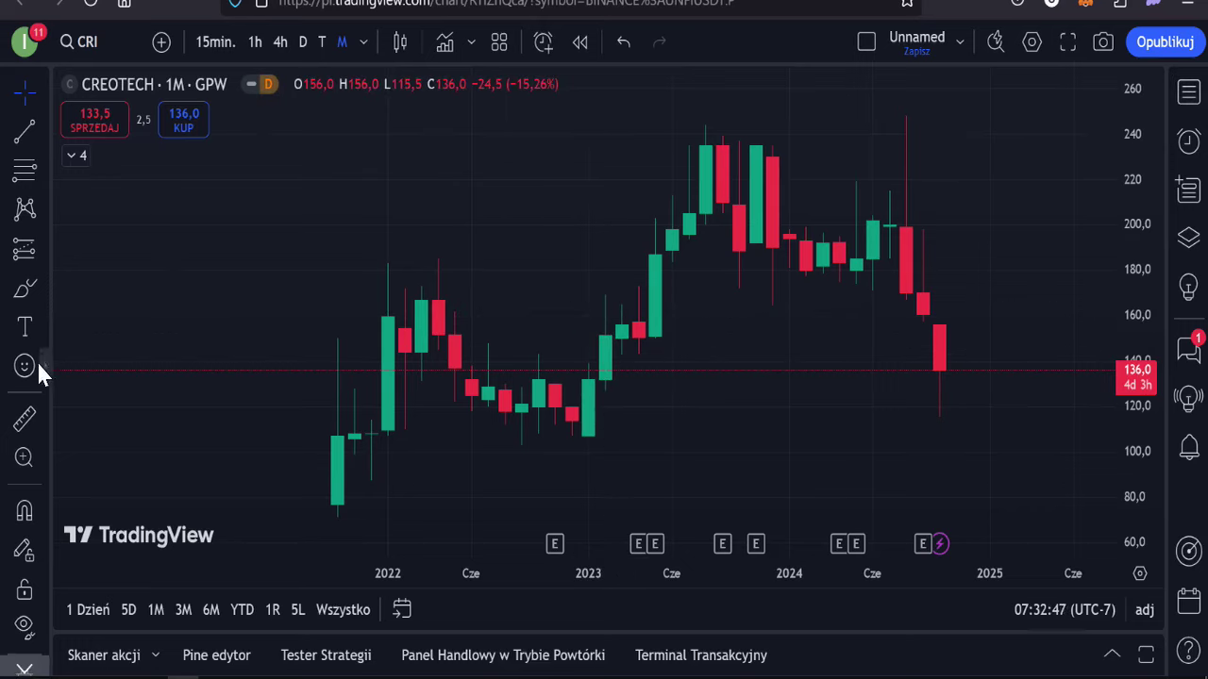
Measure the CREOTECH price rise from the late 2021 low to the late 2023 peak, then clear the measurement.
click(24, 418)
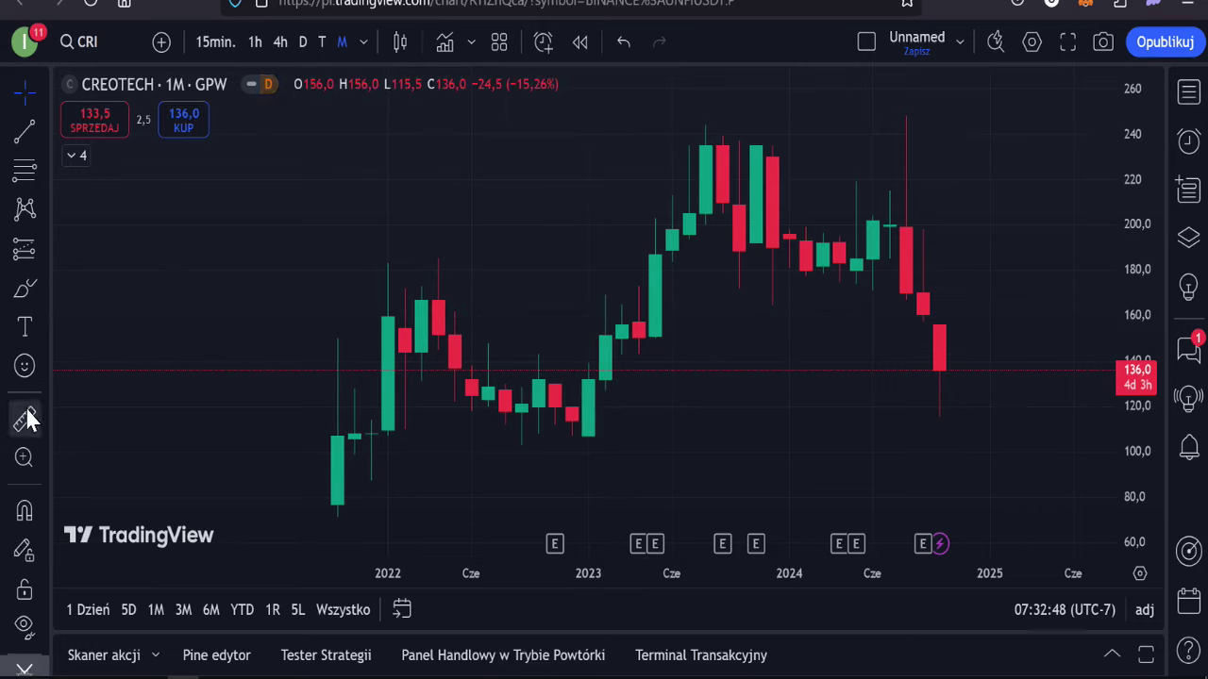
click(354, 510)
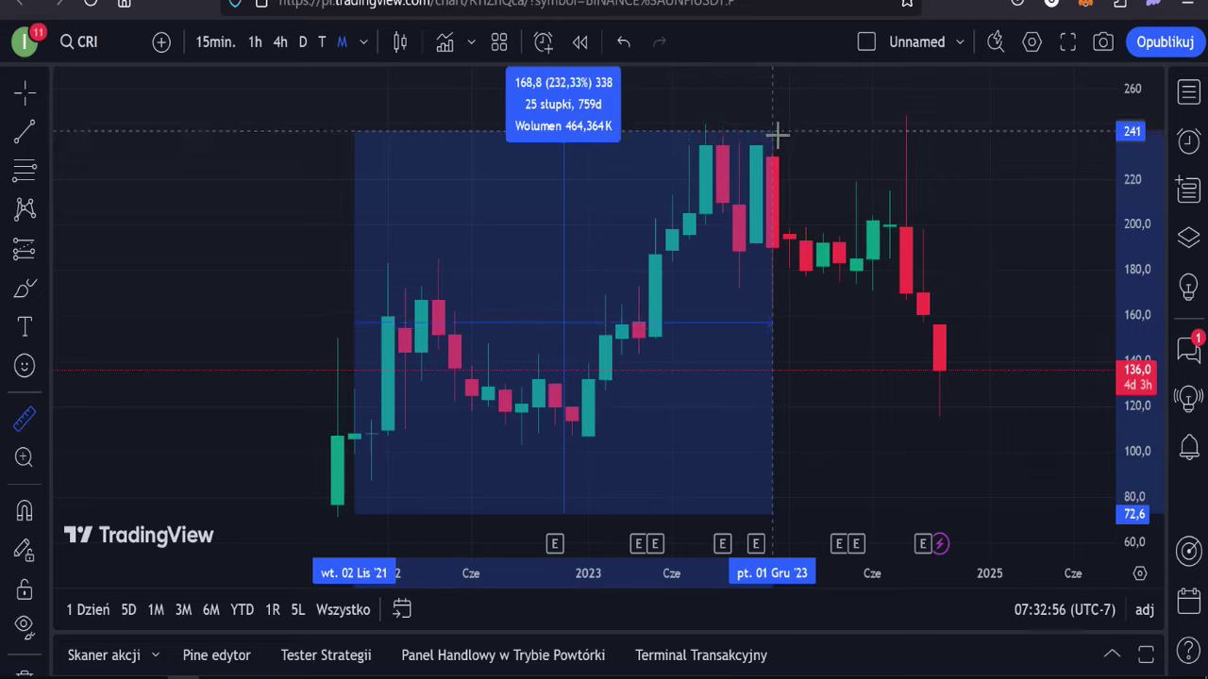
click(775, 134)
click(802, 286)
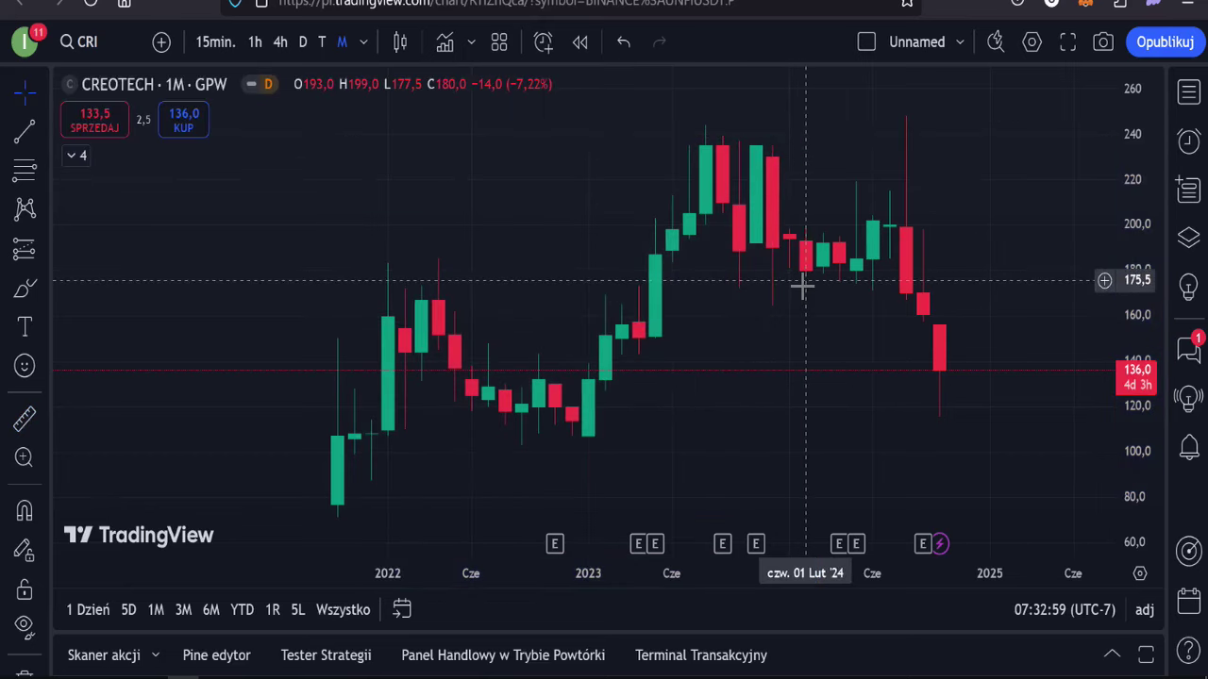
Measure the CREOTECH price drop from the 2024 high down to the recent low, then clear the measurement.
click(28, 416)
click(932, 120)
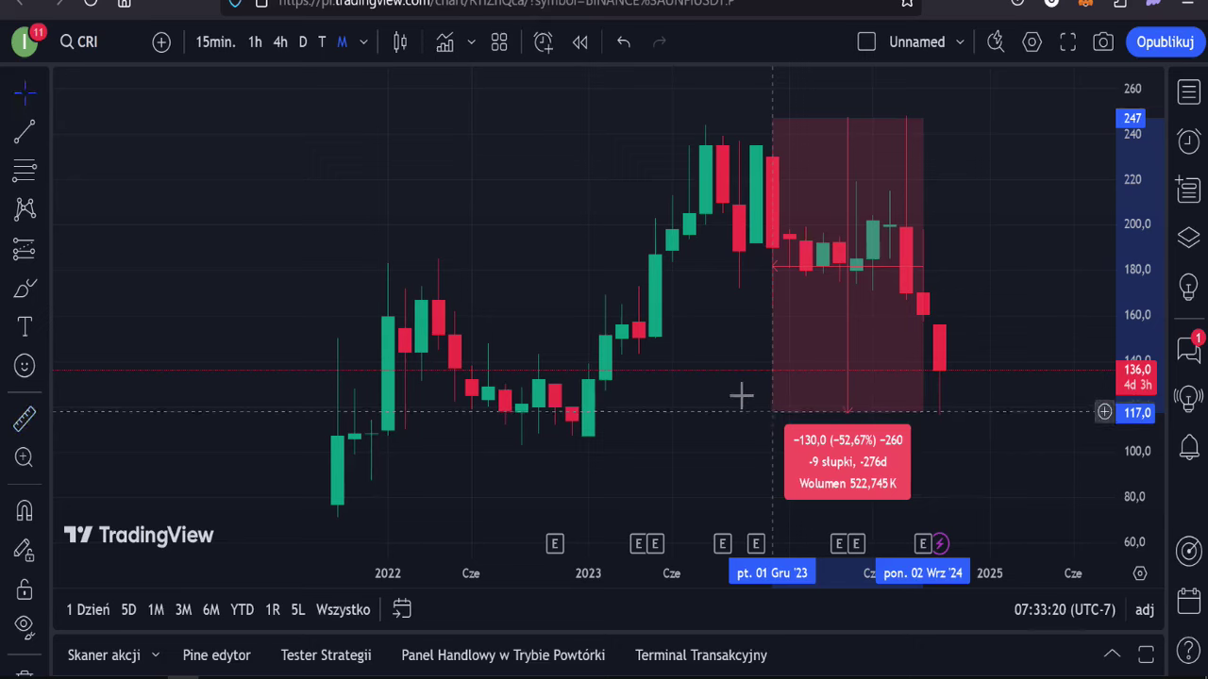
click(745, 395)
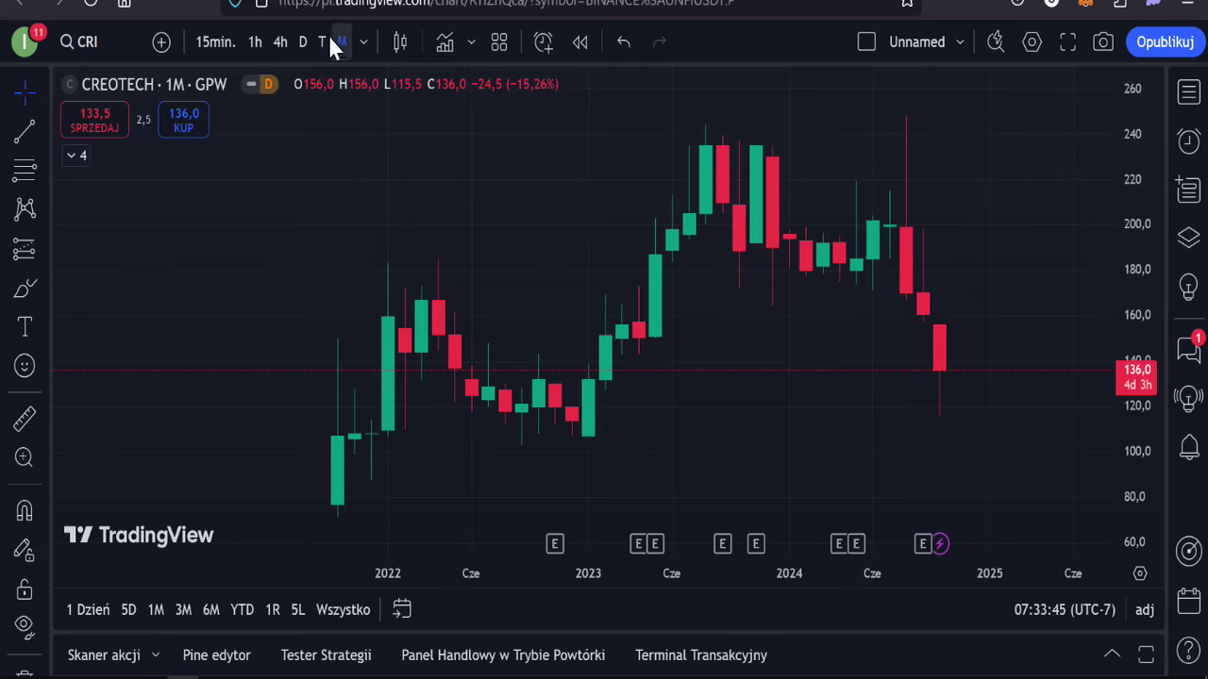
Set the CREOTECH chart to the weekly interval and focus on the 2024 candles.
click(320, 41)
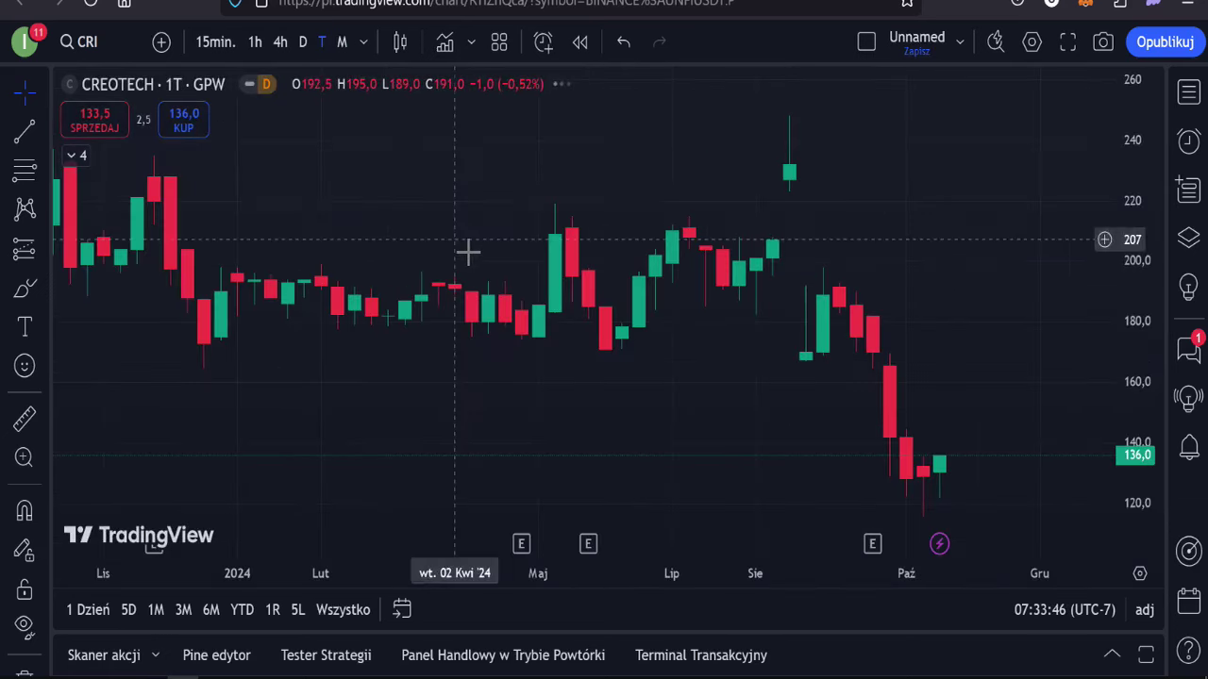
scroll(538, 276, up, 2)
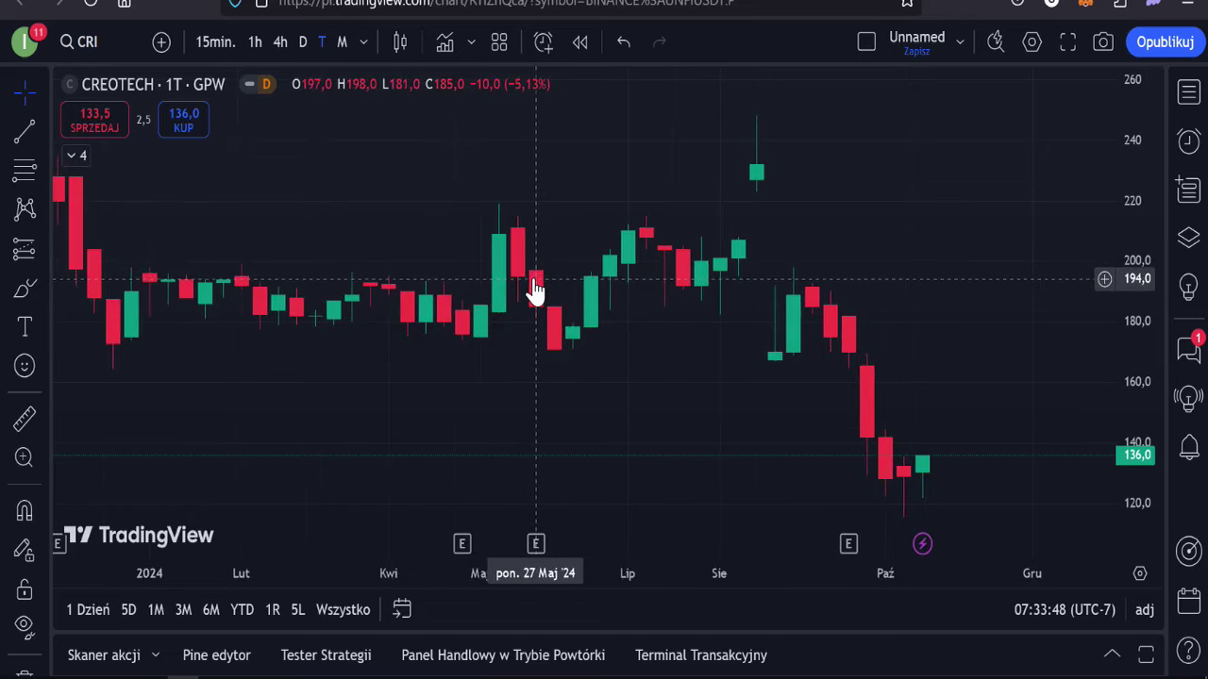
scroll(534, 292, up, 2)
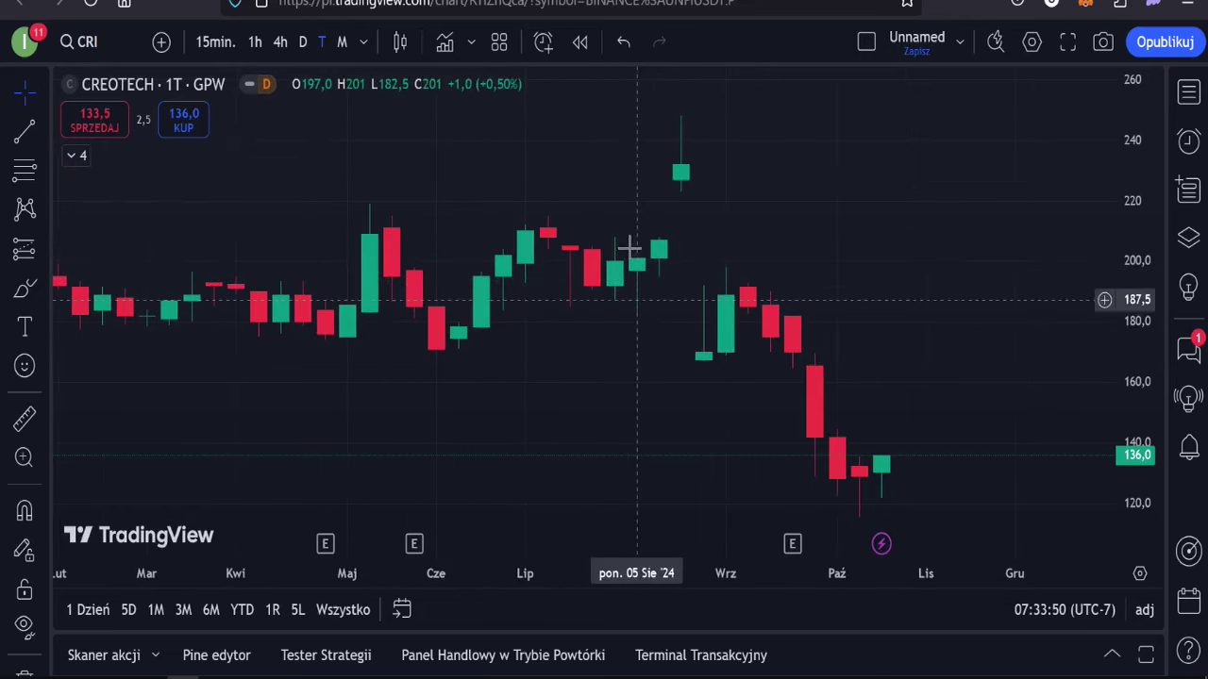